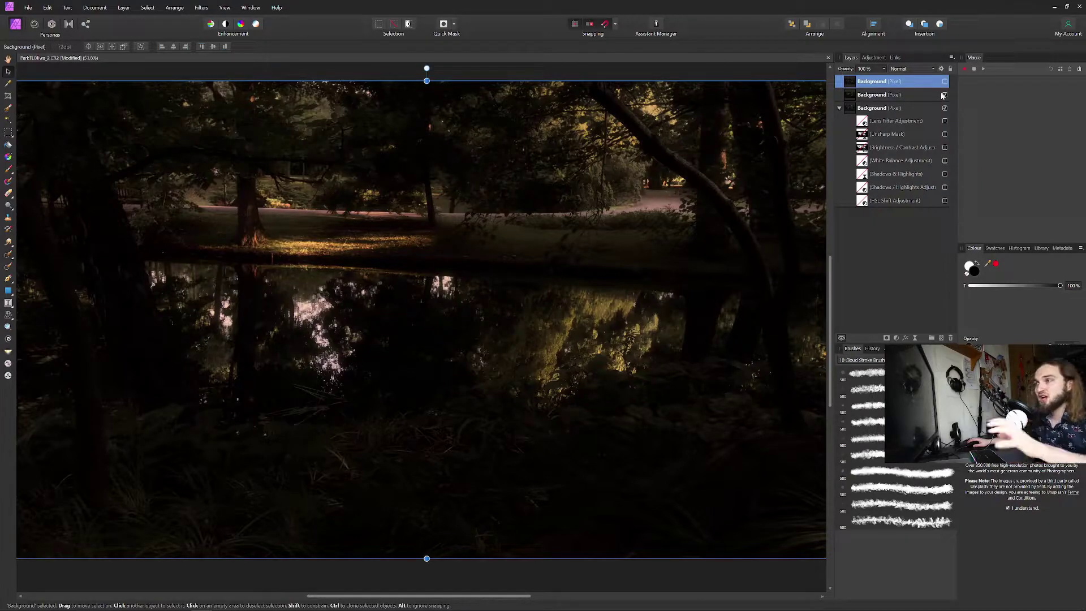
Hide the second Background (Pixel) layer to reveal the cooler original pond photo.
left_click(945, 95)
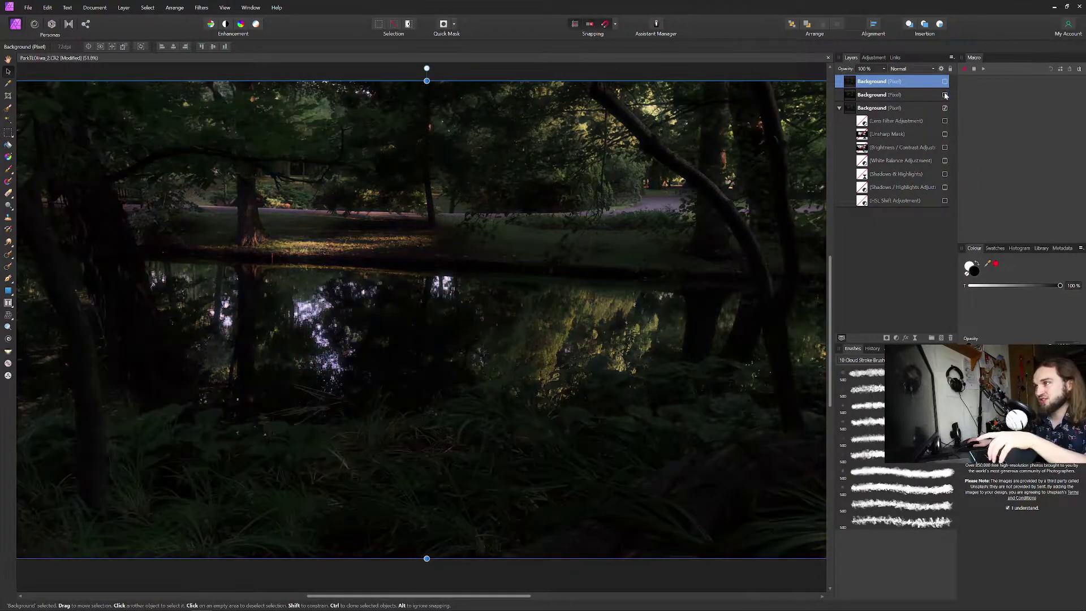
Toggle the warm edited Background copy on and off to compare it with the original.
left_click(945, 96)
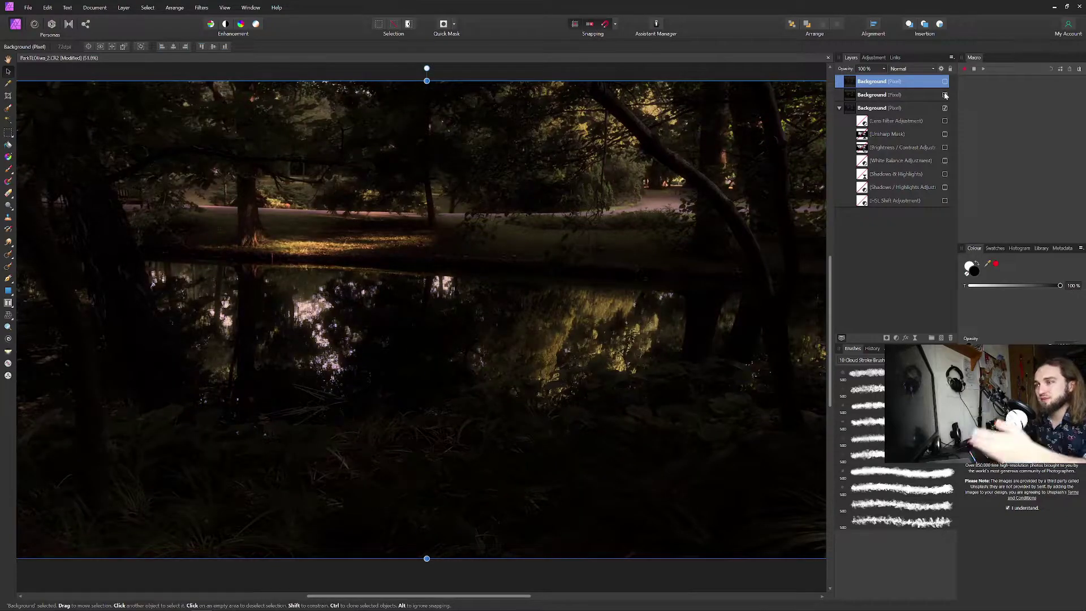
left_click(945, 95)
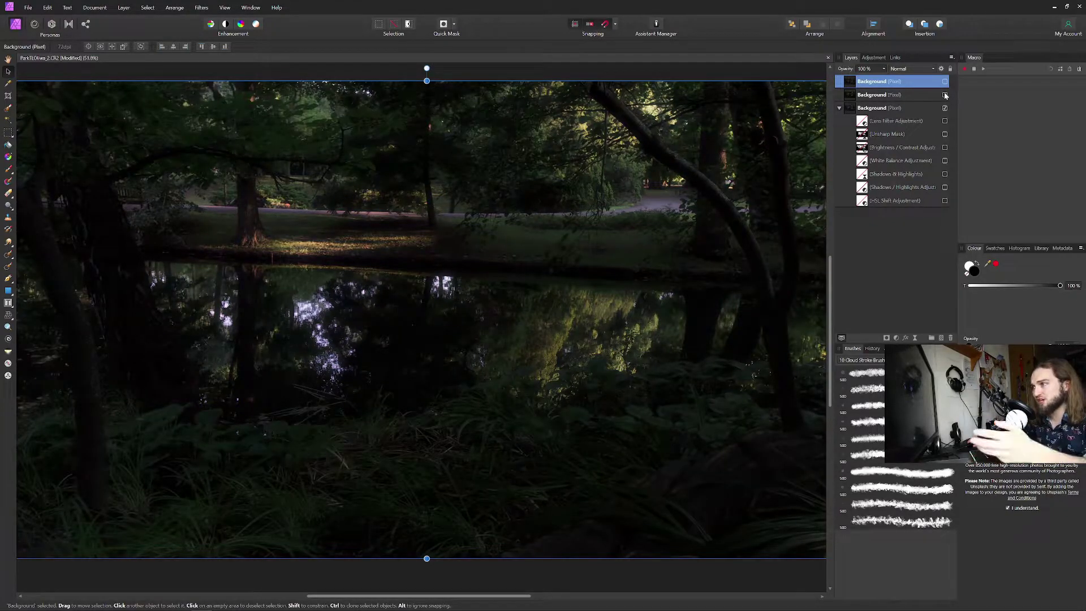
left_click(945, 95)
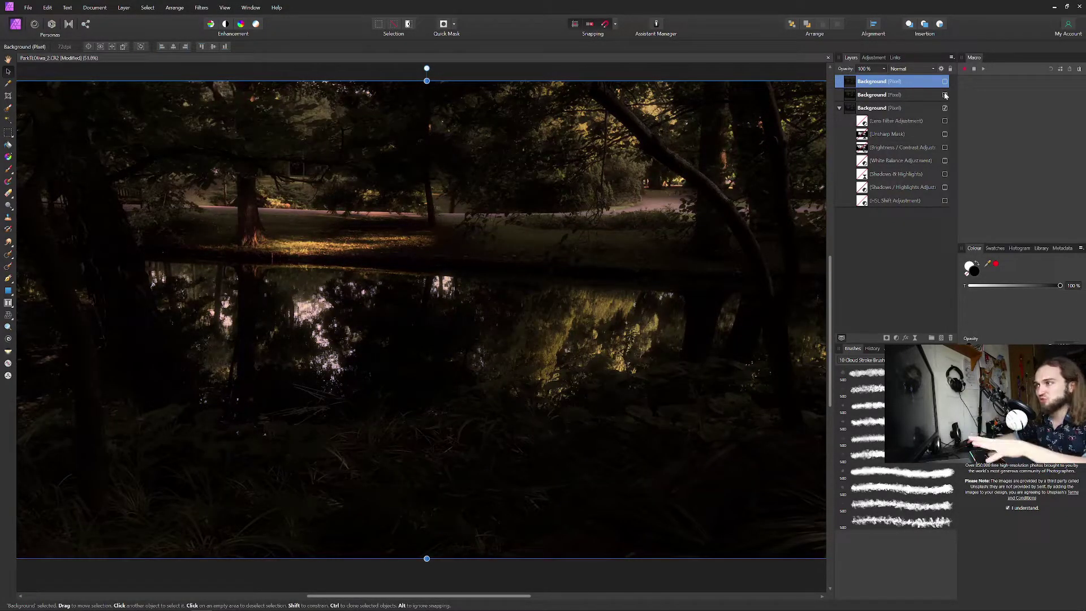
left_click(945, 95)
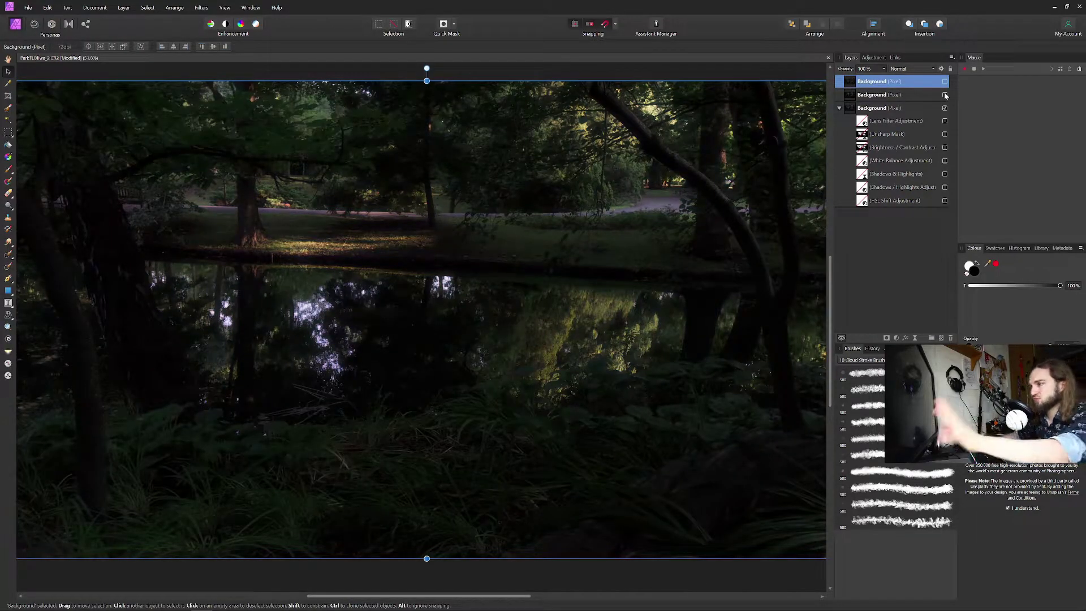
Leave the warm edited copy visible after further comparison, and select the Unsharp Mask layer.
right_click(944, 95)
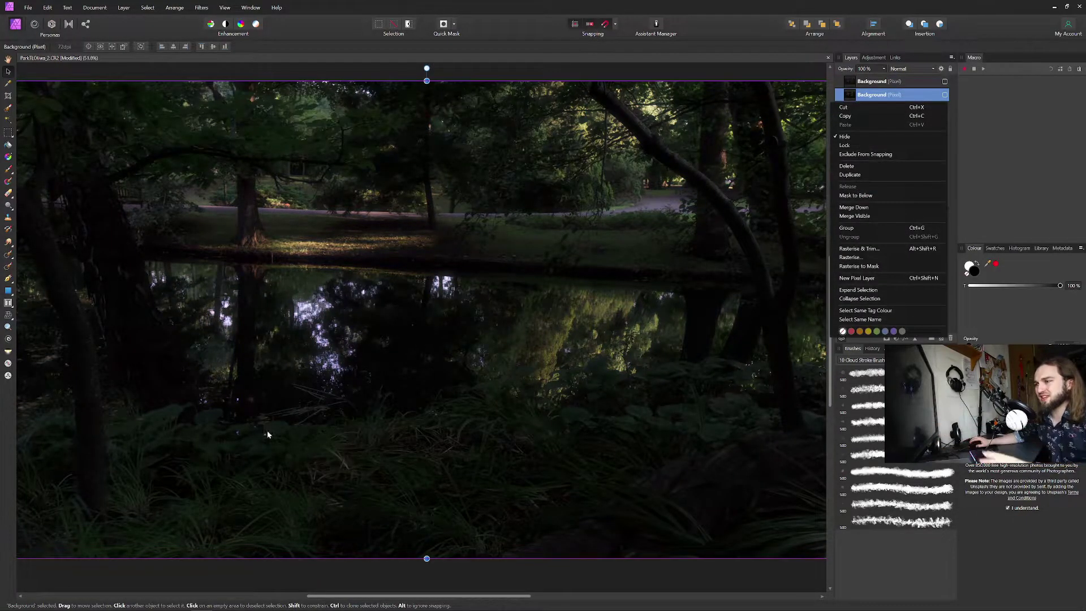
left_click(609, 577)
left_click(945, 96)
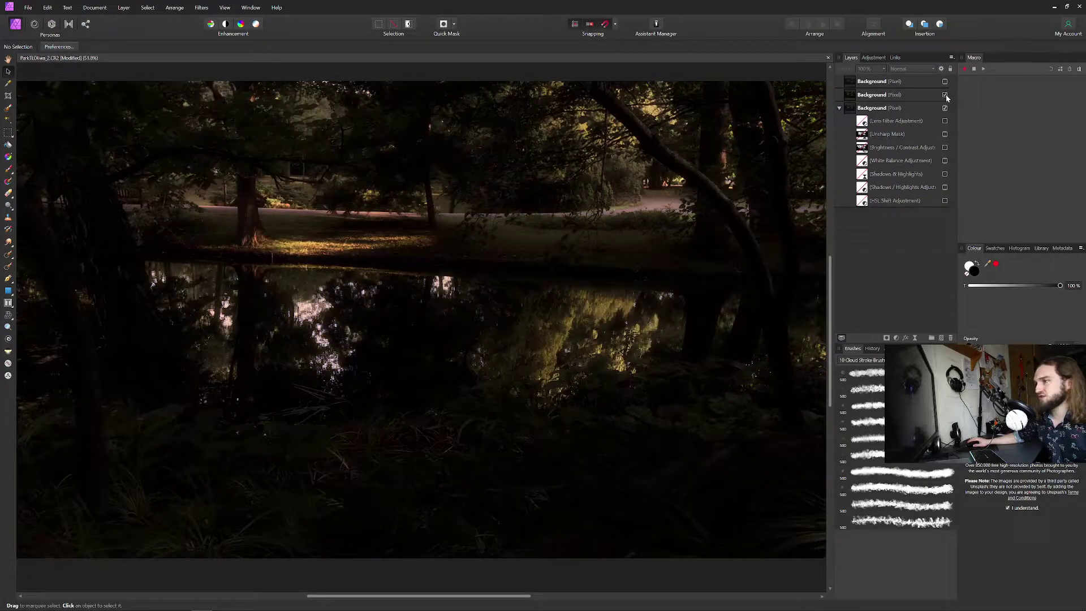
left_click(945, 95)
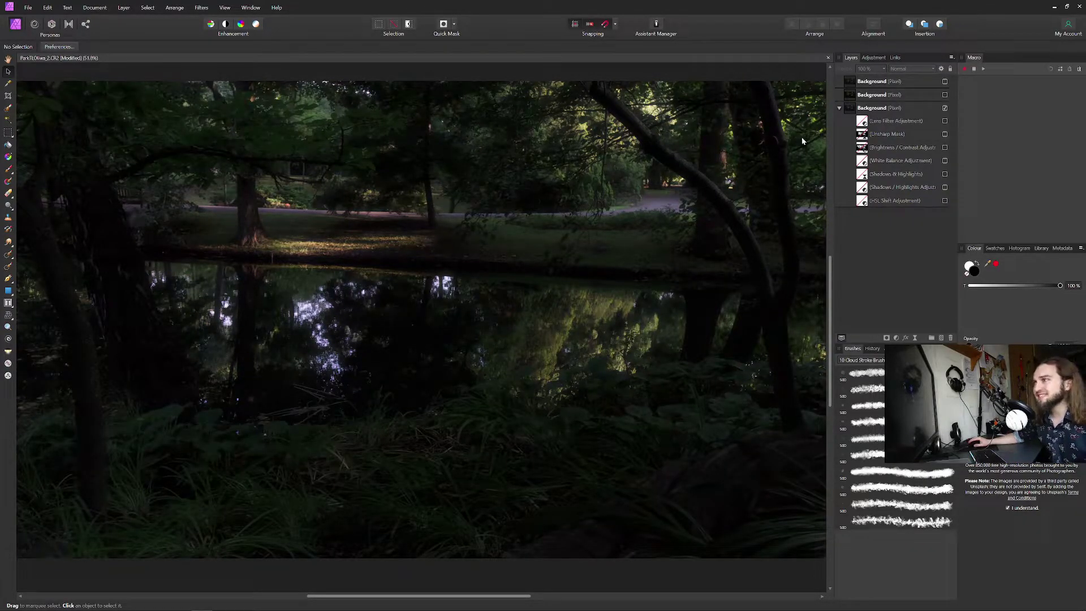
left_click(945, 95)
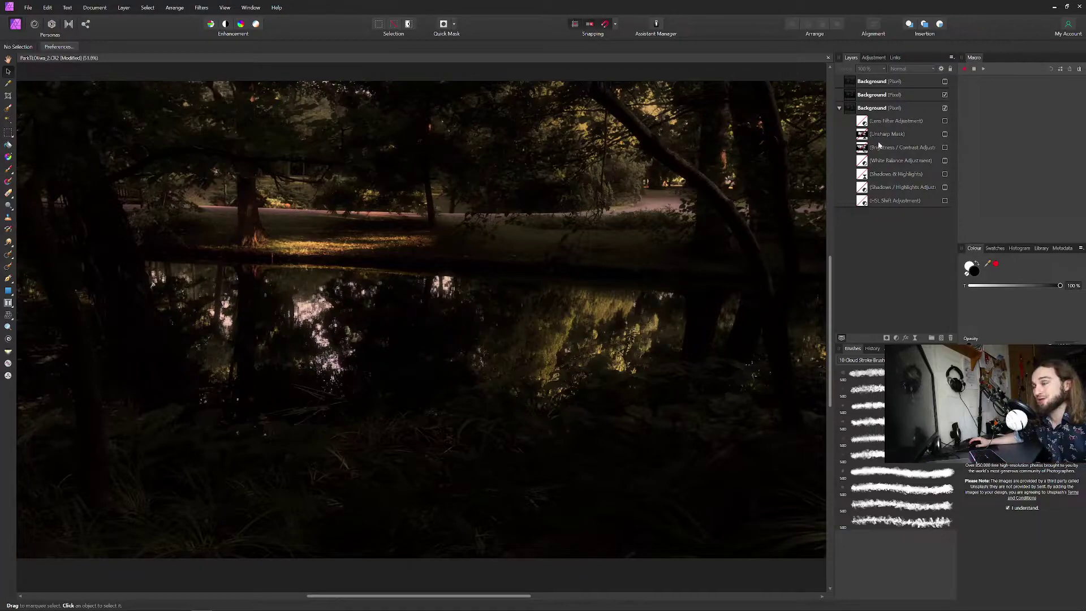
left_click(865, 136)
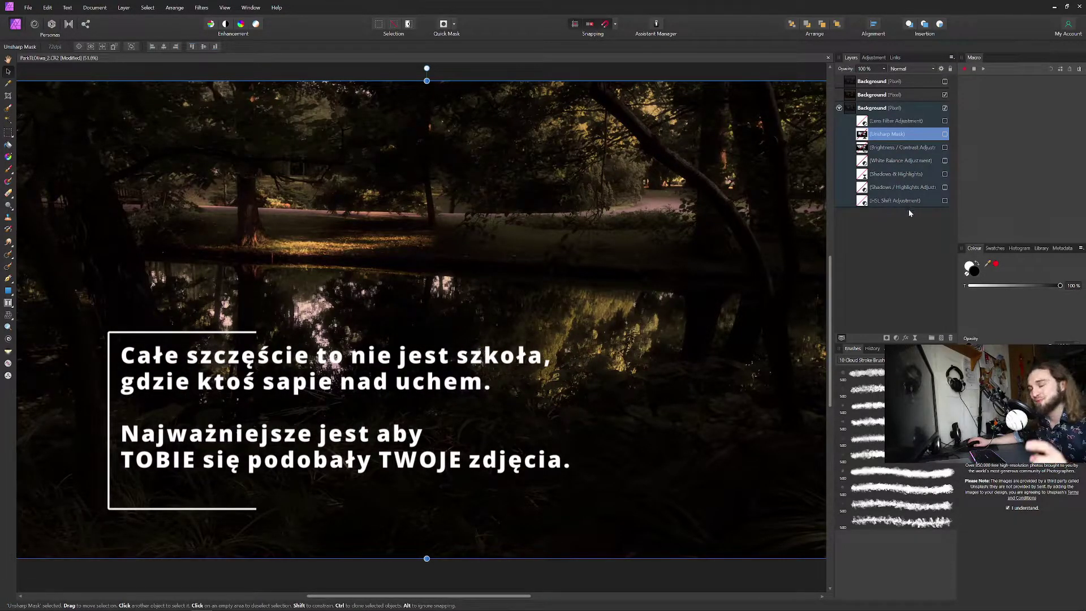
Hide the flattened Background copy and enable HSL Shift, Shadows/Highlights and White Balance adjustments.
left_click(906, 204)
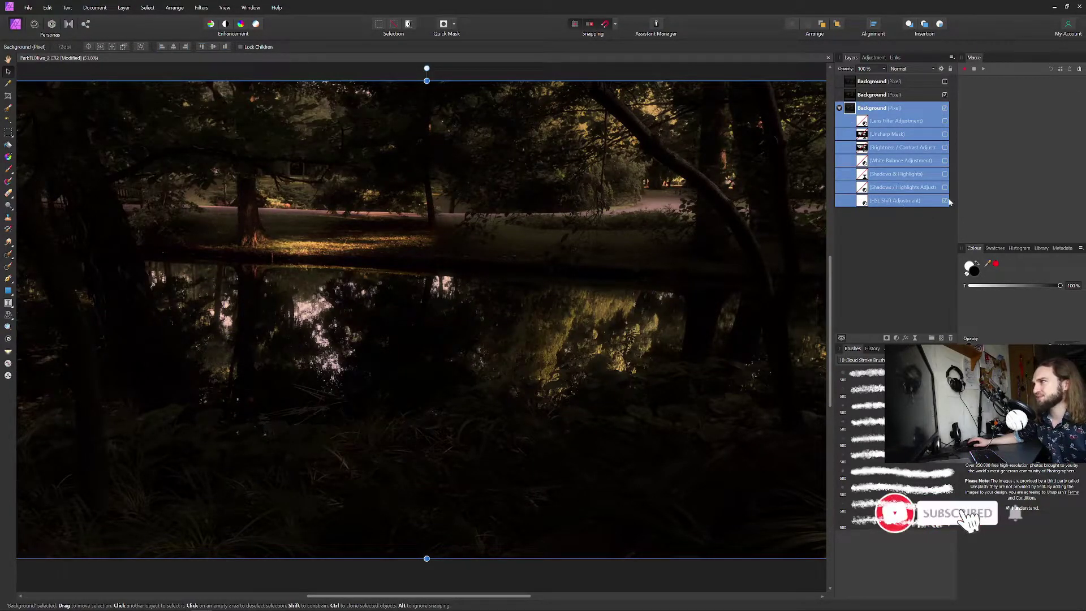
left_click(945, 201)
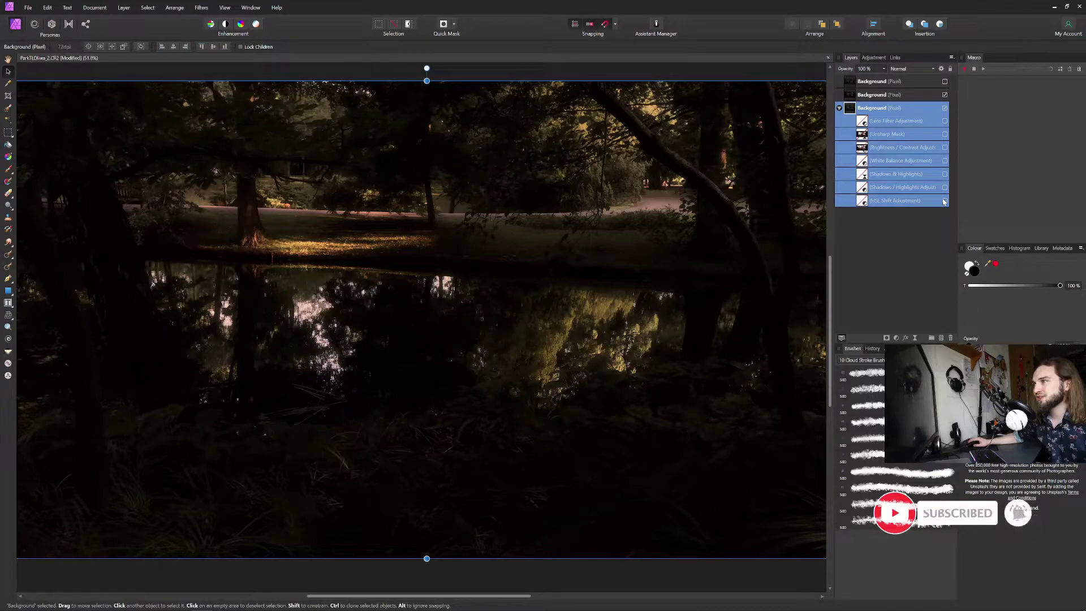
left_click(944, 96)
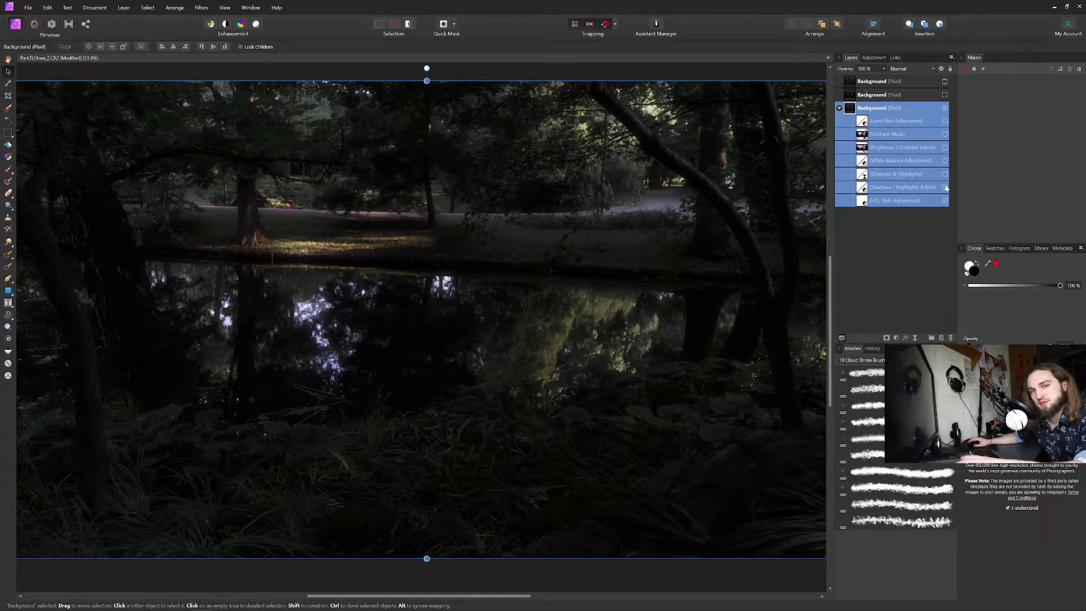
left_click(945, 187)
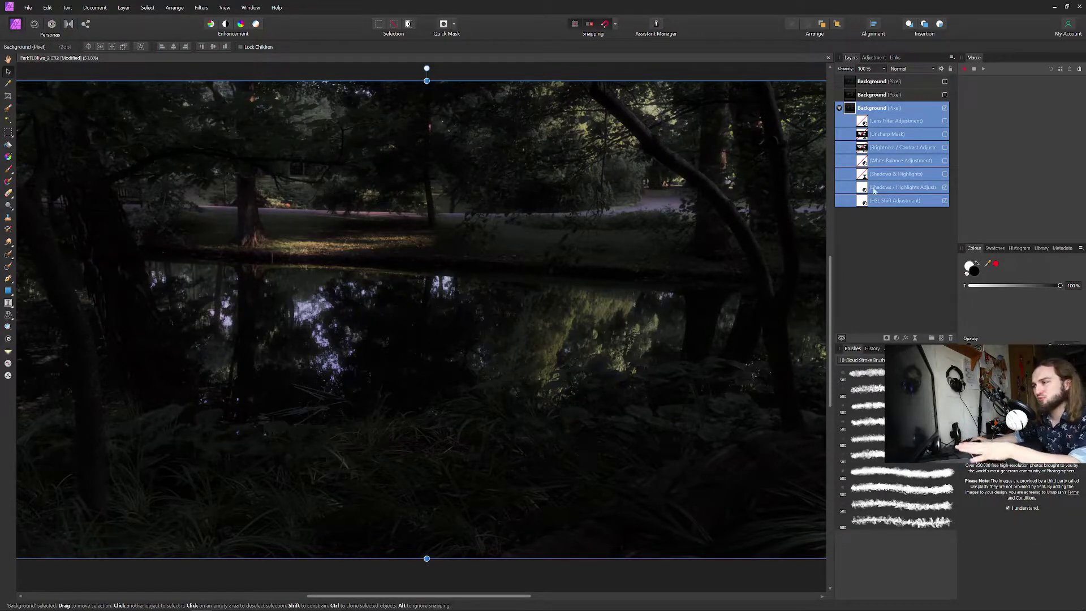
left_click(944, 174)
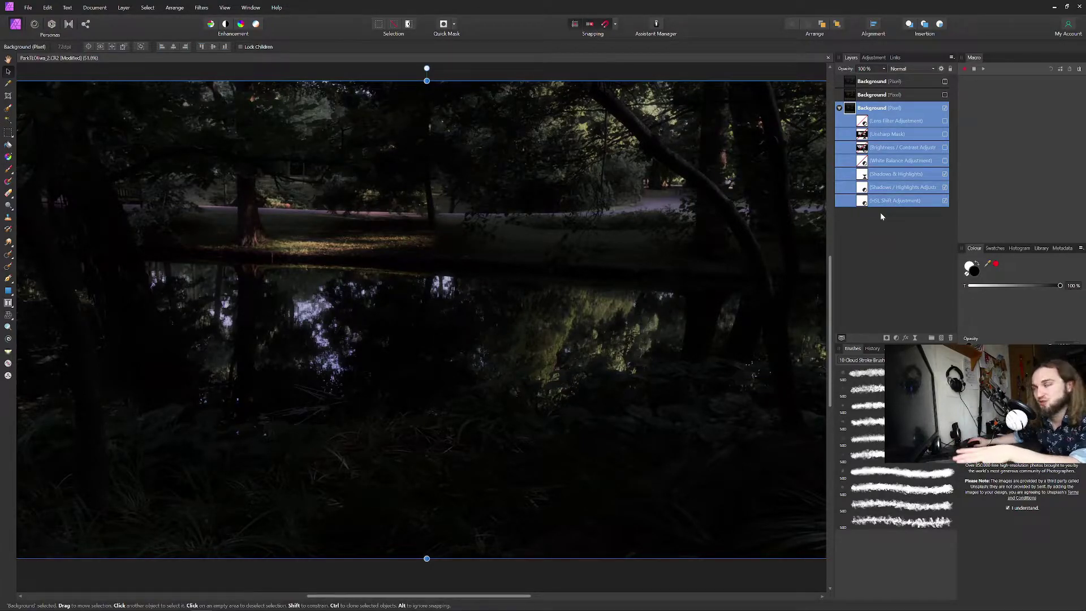
left_click(945, 161)
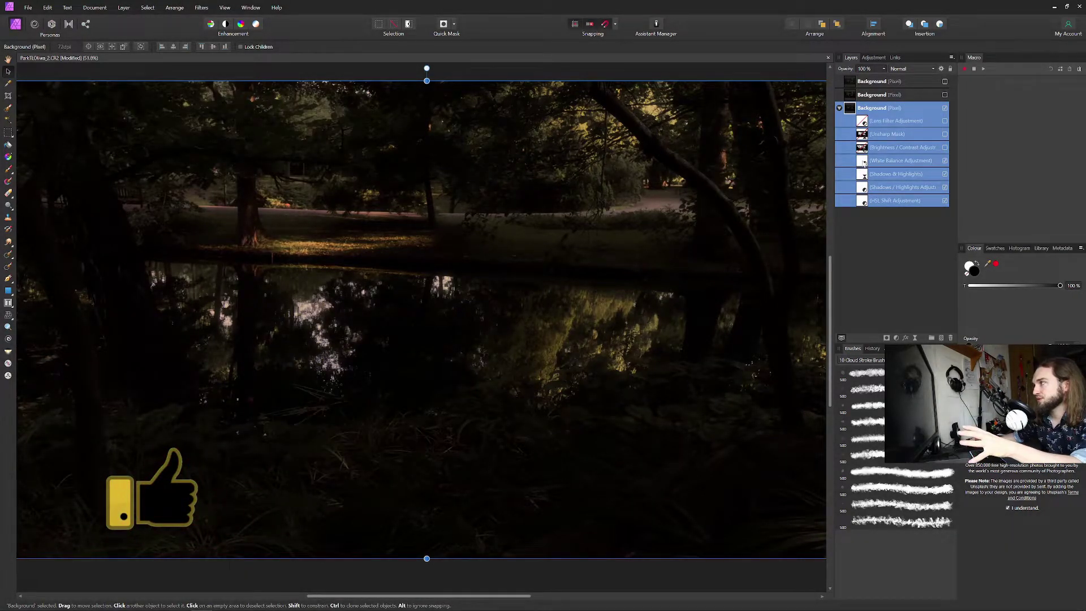
Check White Balance at 84%, then enable and select the Brightness / Contrast adjustment layer.
double_click(863, 161)
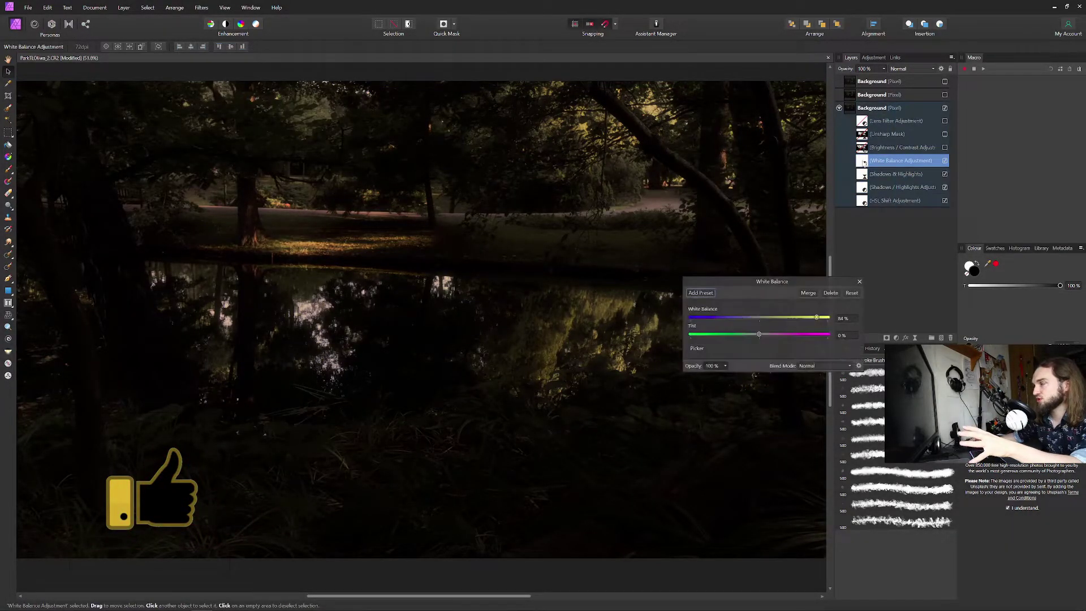
left_click(860, 281)
left_click(883, 108)
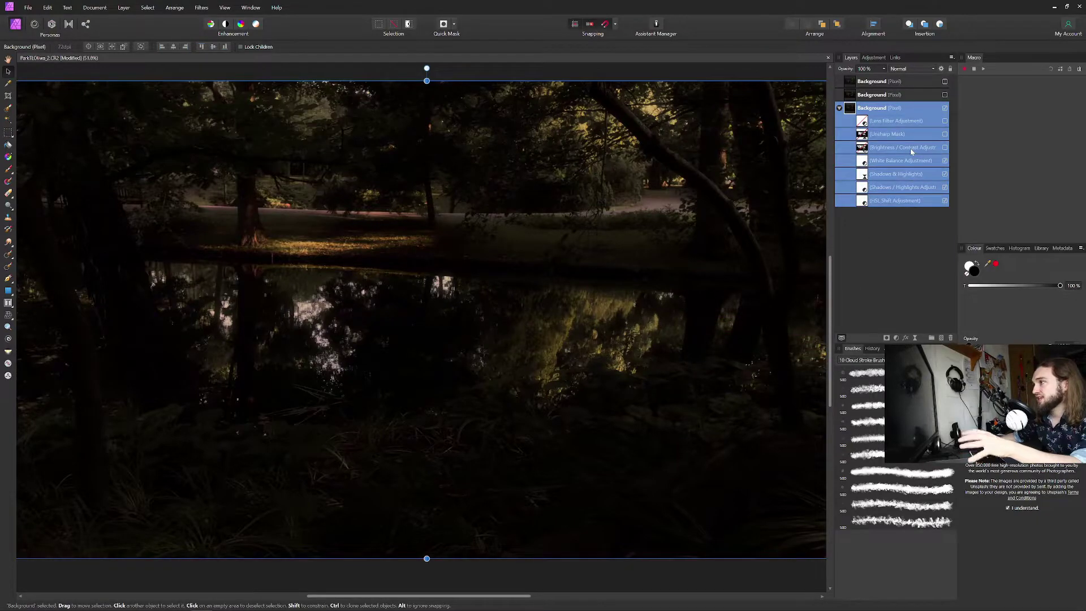
left_click(945, 148)
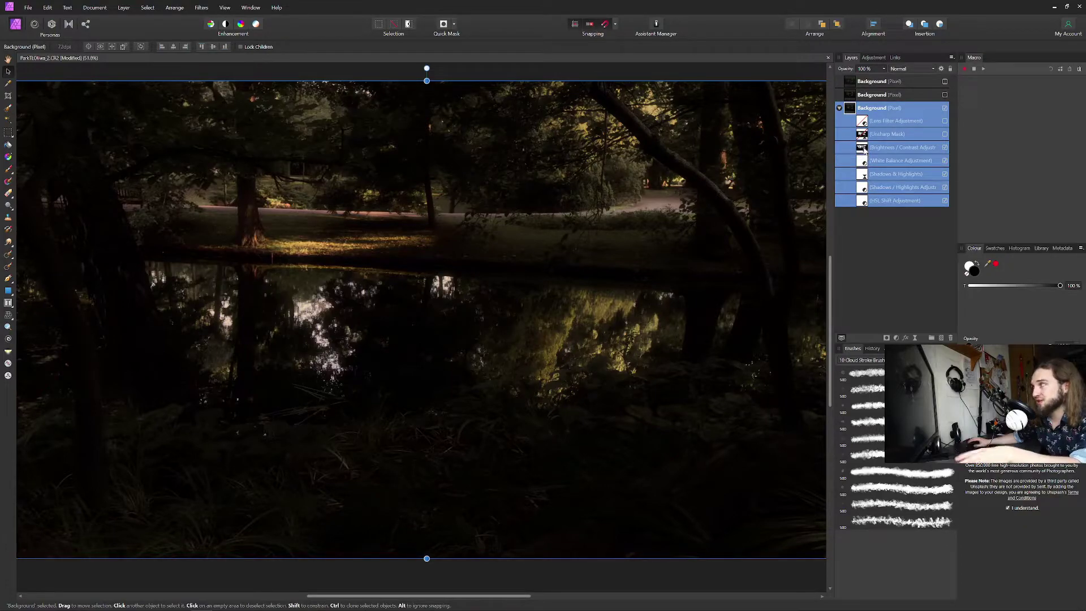
left_click(864, 149)
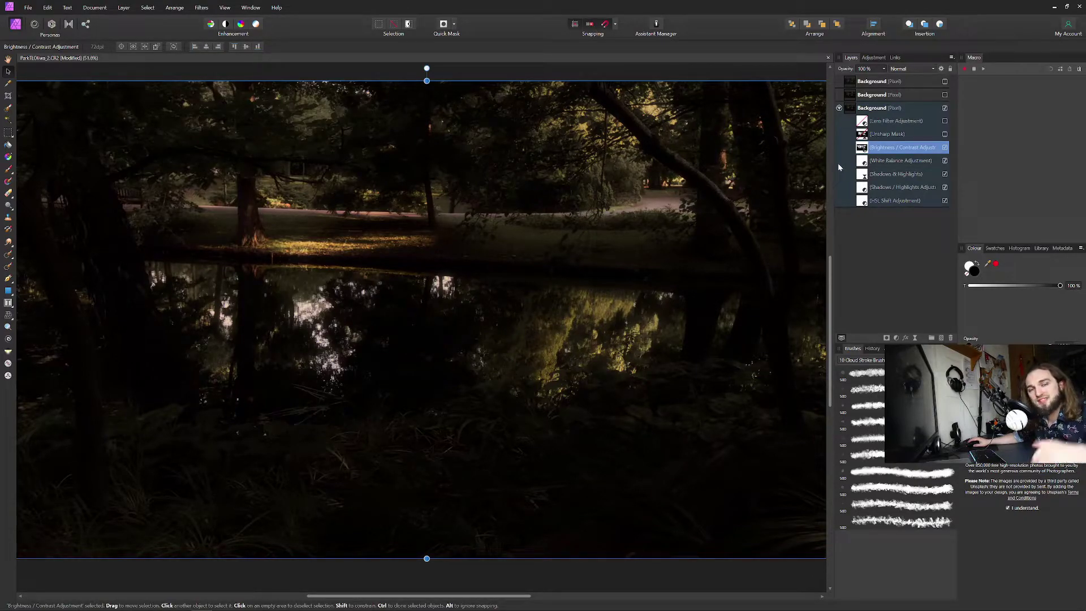
left_click(863, 148, "alt")
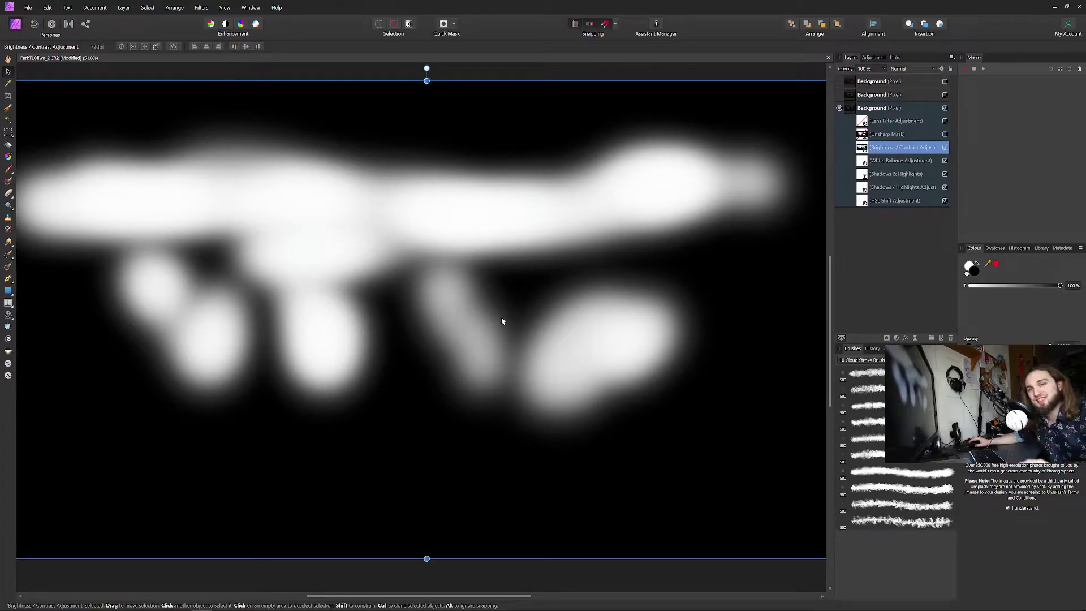
left_click(505, 67)
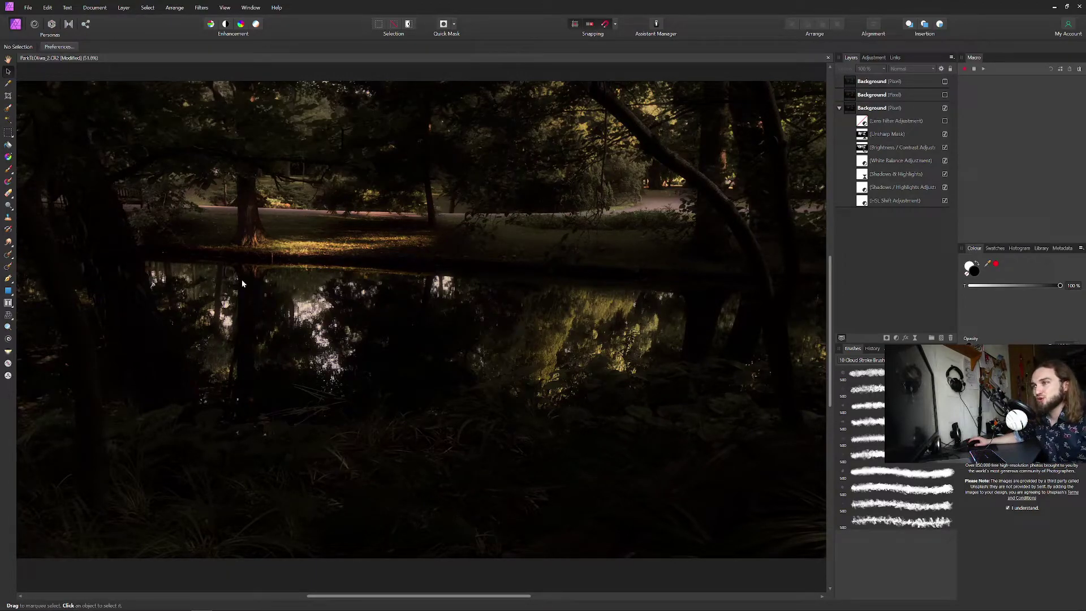
left_click(862, 134, "alt")
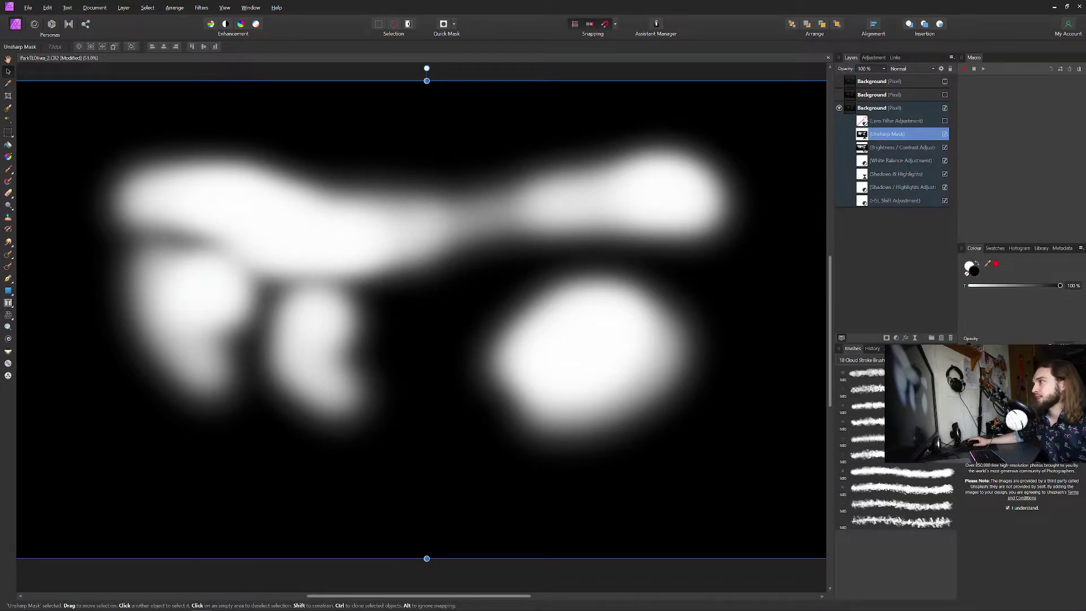
left_click(945, 121)
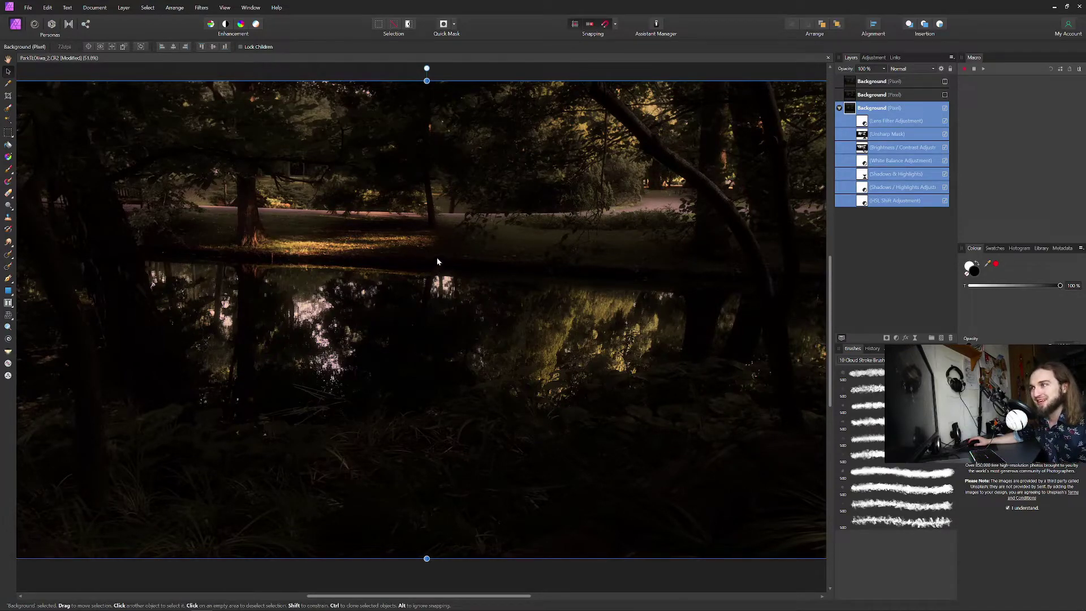
Apply Diffuse Glow at 100 px radius, 11% intensity, 3% threshold and 18% opacity.
left_click(202, 8)
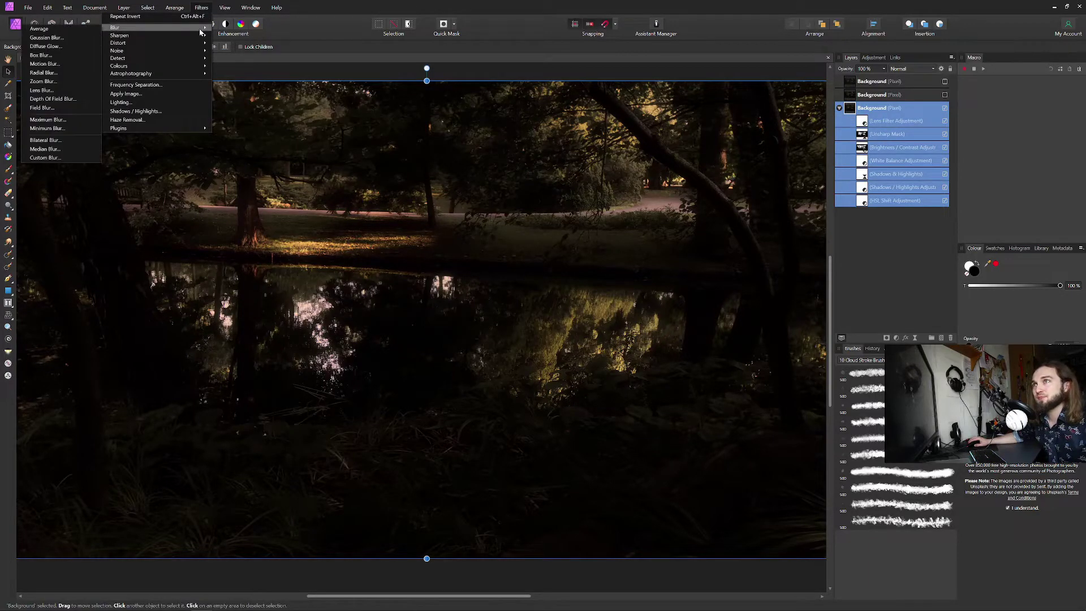
left_click(48, 46)
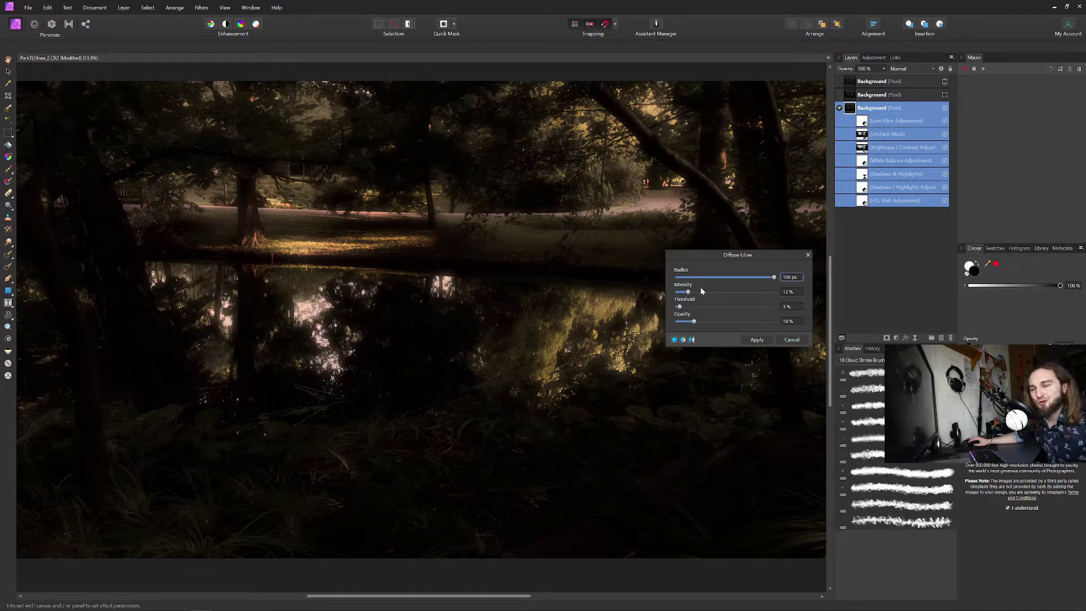
left_click_drag(688, 292, 760, 293)
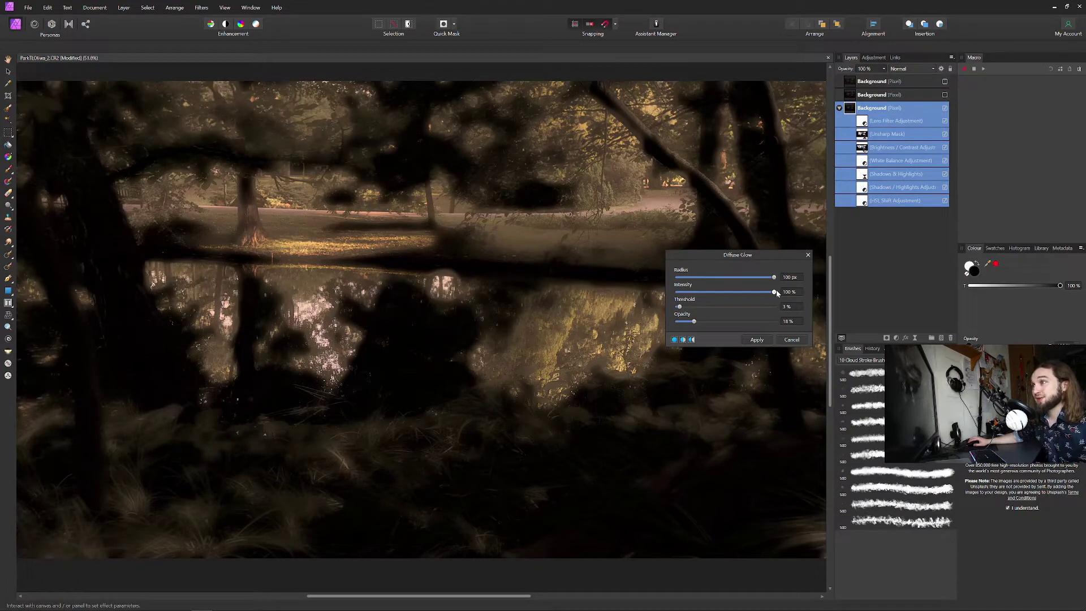
left_click_drag(775, 292, 680, 293)
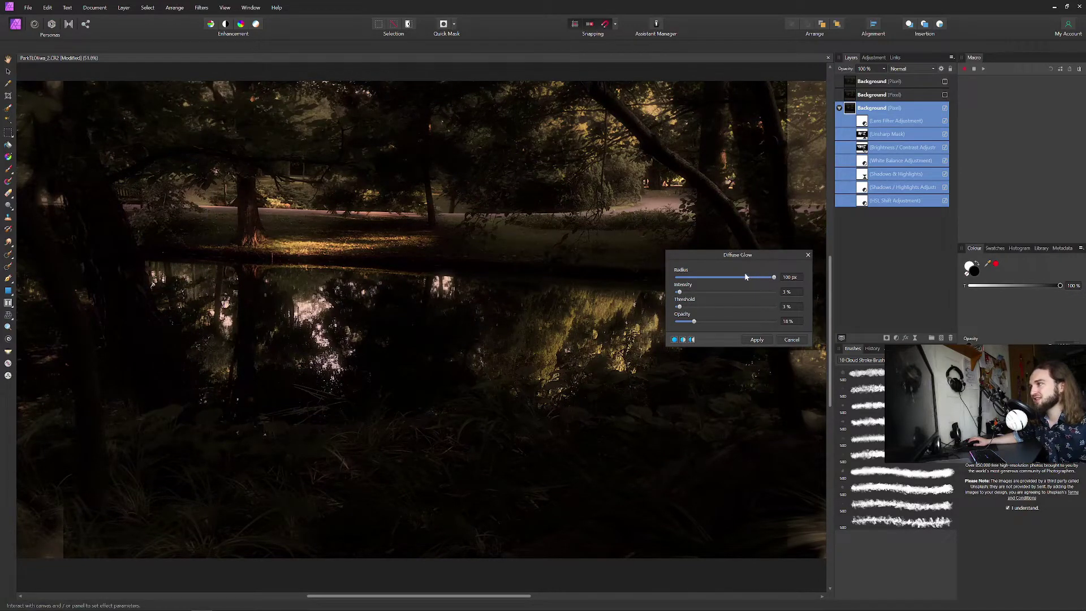
left_click(724, 277)
left_click_drag(680, 291, 687, 292)
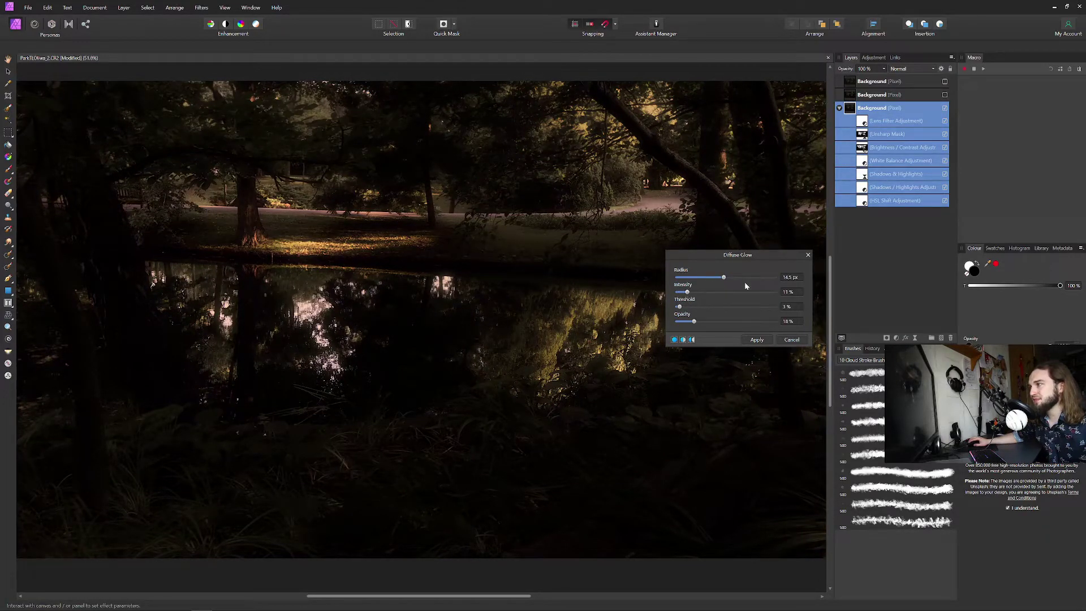
left_click_drag(757, 281, 775, 278)
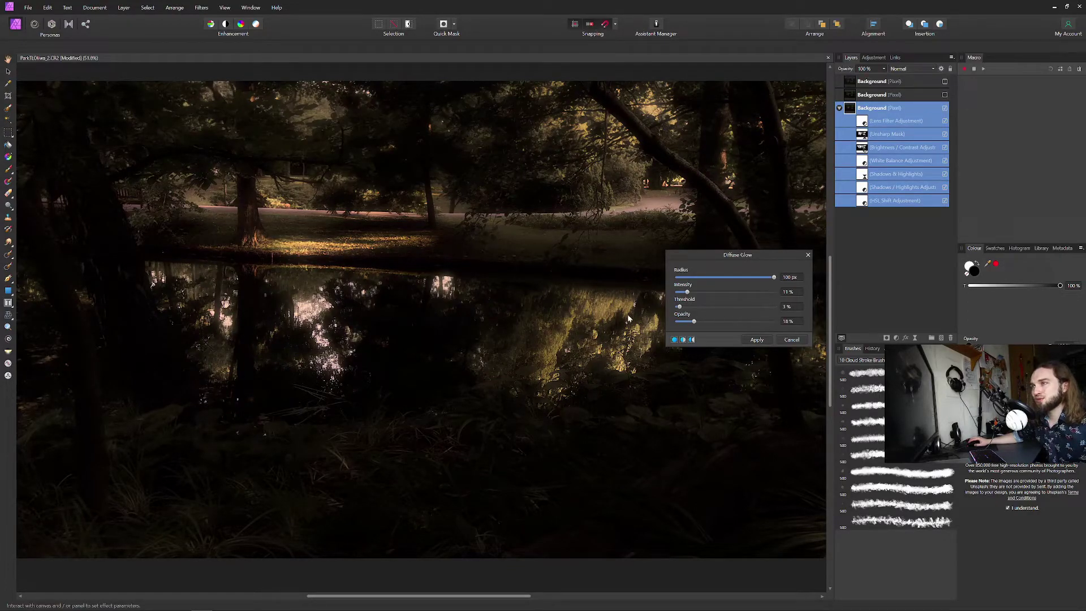
left_click(759, 340)
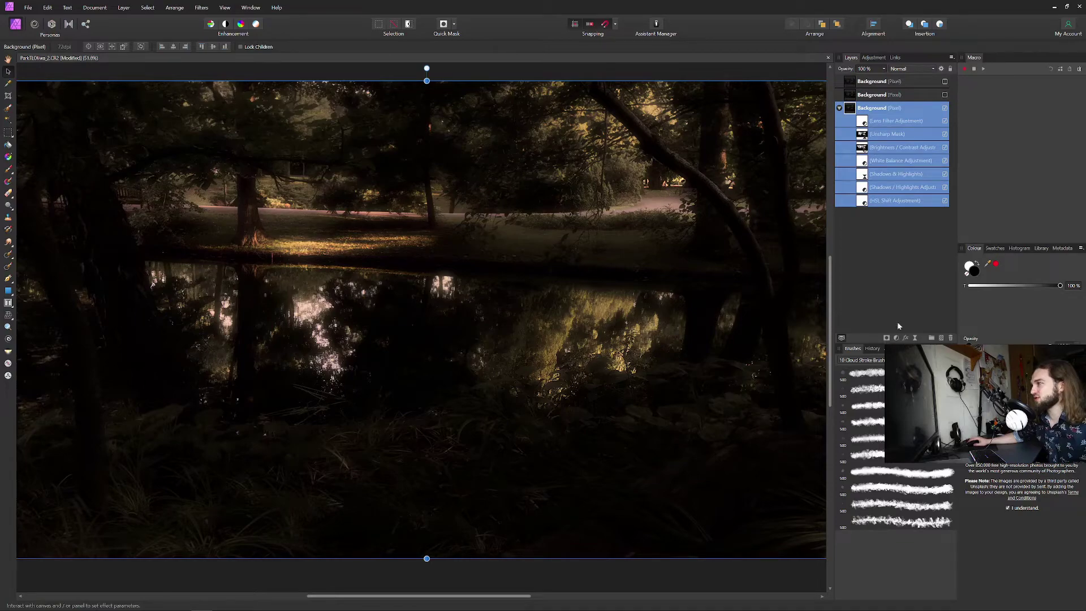
left_click(897, 338)
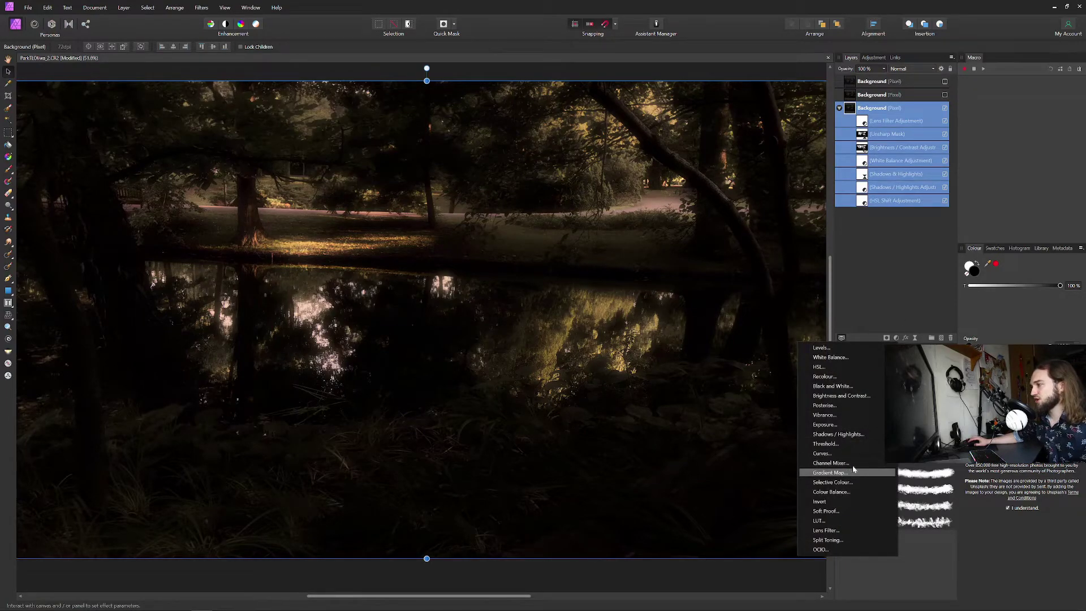
Add a Vibrance adjustment layer with saturation 25% and vibrance left at 0%.
left_click(843, 415)
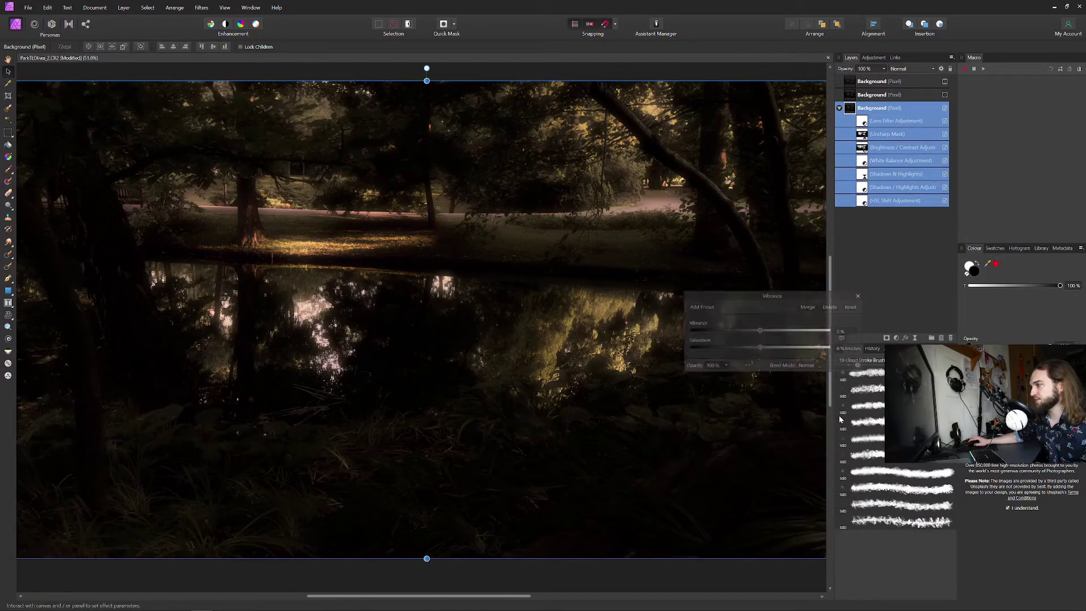
left_click_drag(760, 348, 786, 352)
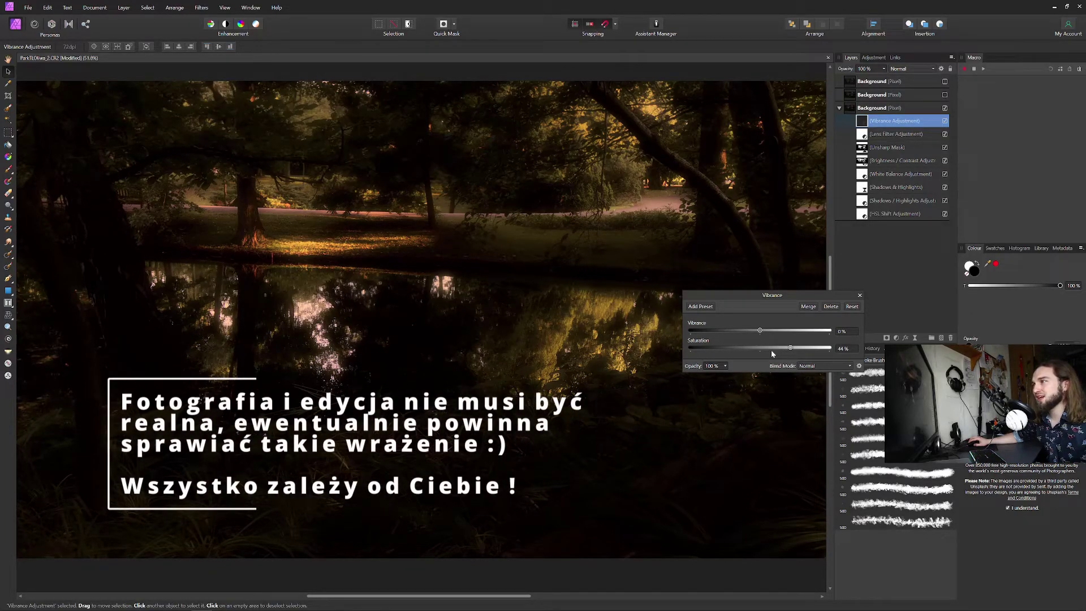
left_click_drag(772, 350, 777, 349)
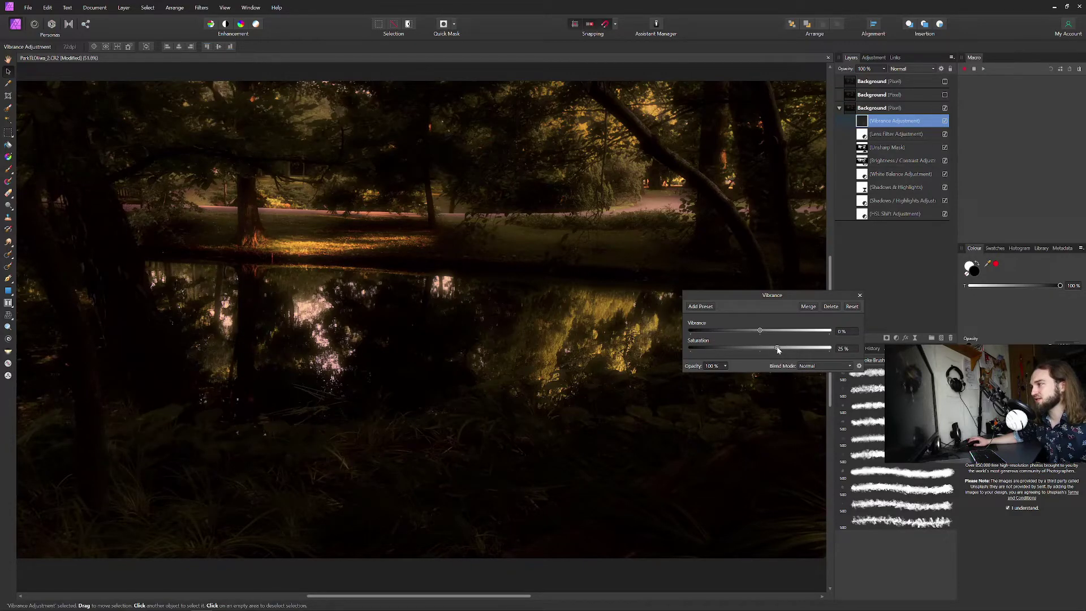
left_click(860, 295)
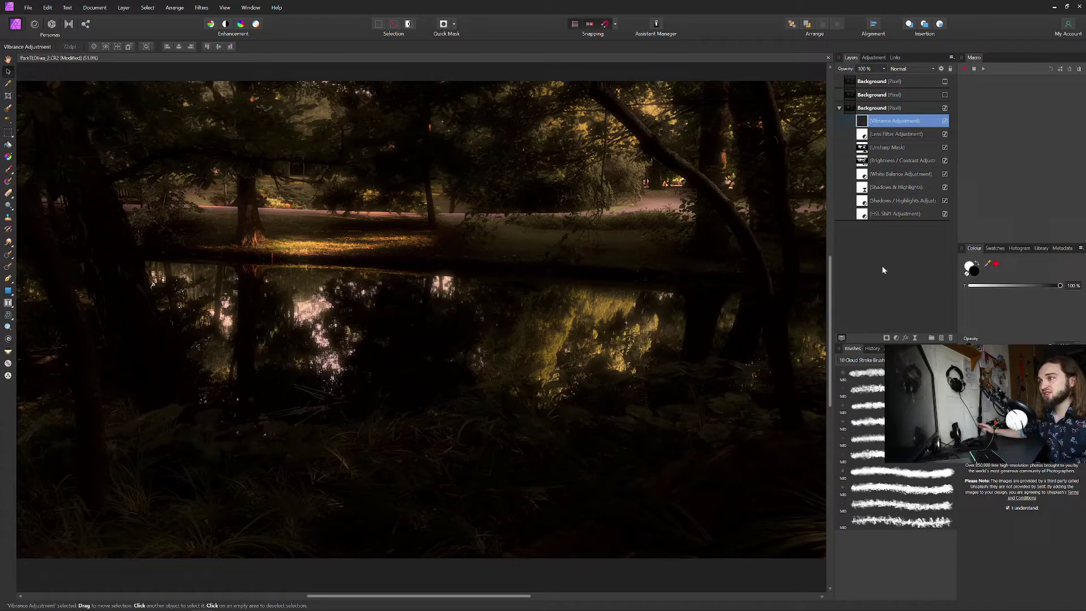